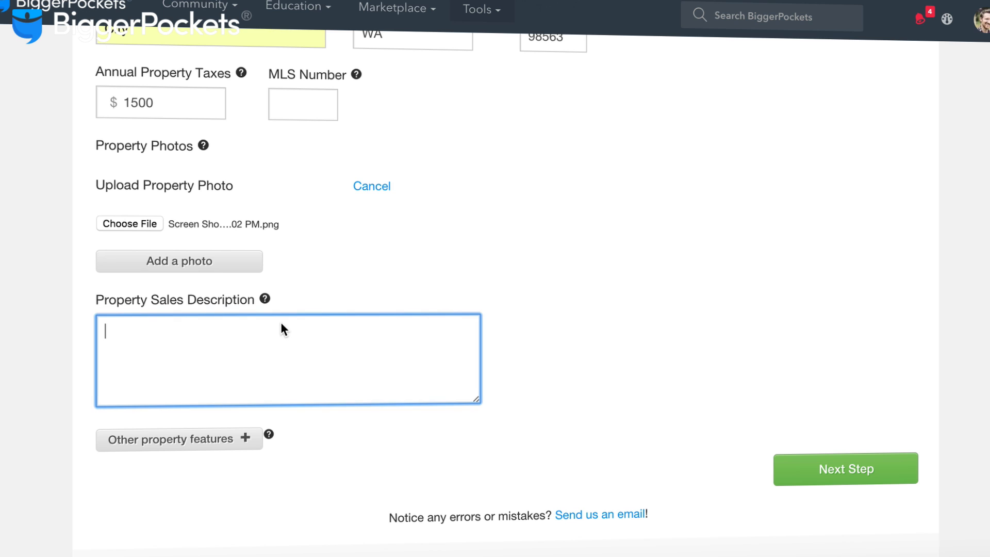
- Fill in the property sales description: the owner wants to sell his Westchester townhouse, owes around $500,000 and doesn't want to make a profit
type("John is looking to sell his townhouse in Westchester. He owes ar")
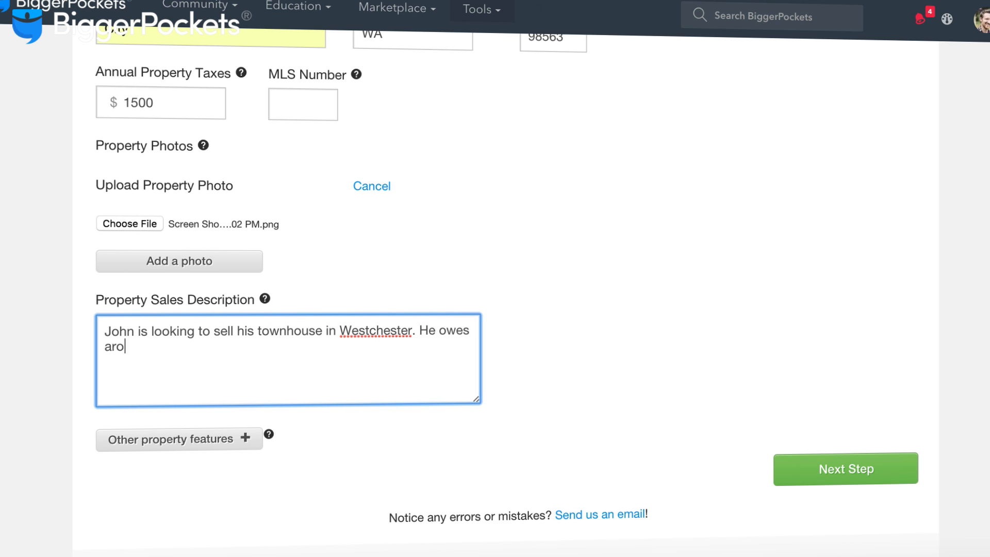
type(" on it but doesn't")
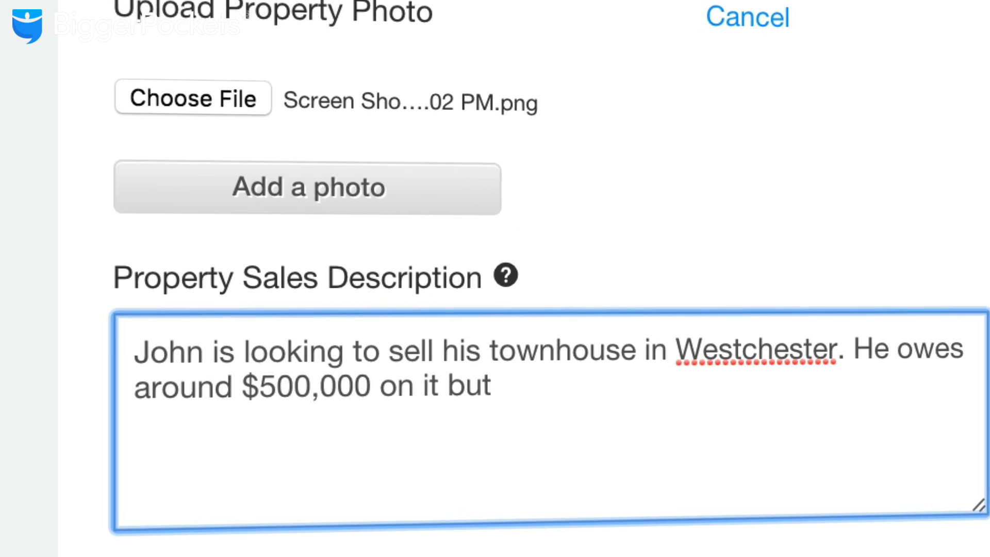
type(" want to make a prof")
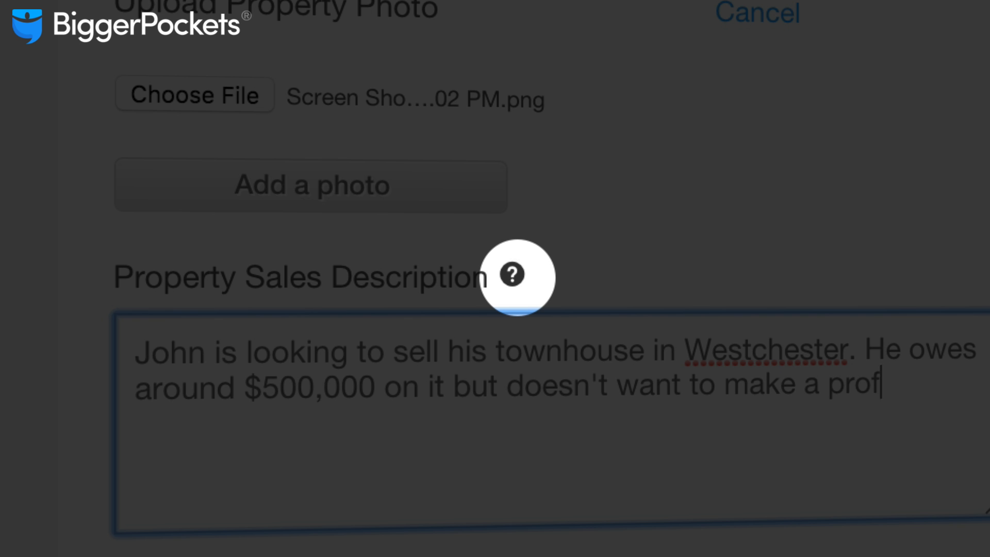
type("it.")
mouse_move(518, 279)
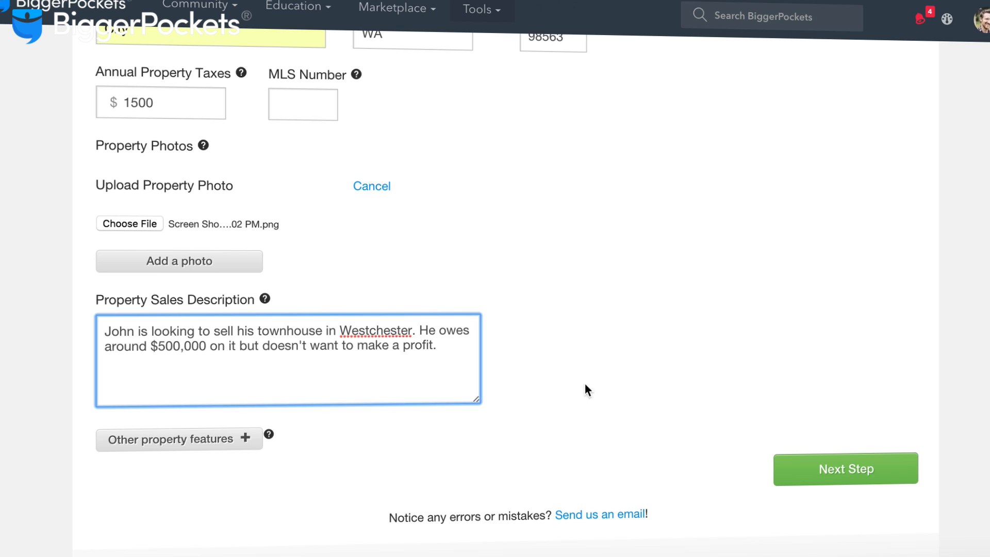
- Continue to the purchase info and enter purchase price 500000, after repair value 700000, closing cost 5000 and estimated repair cost 50000
left_click(787, 467)
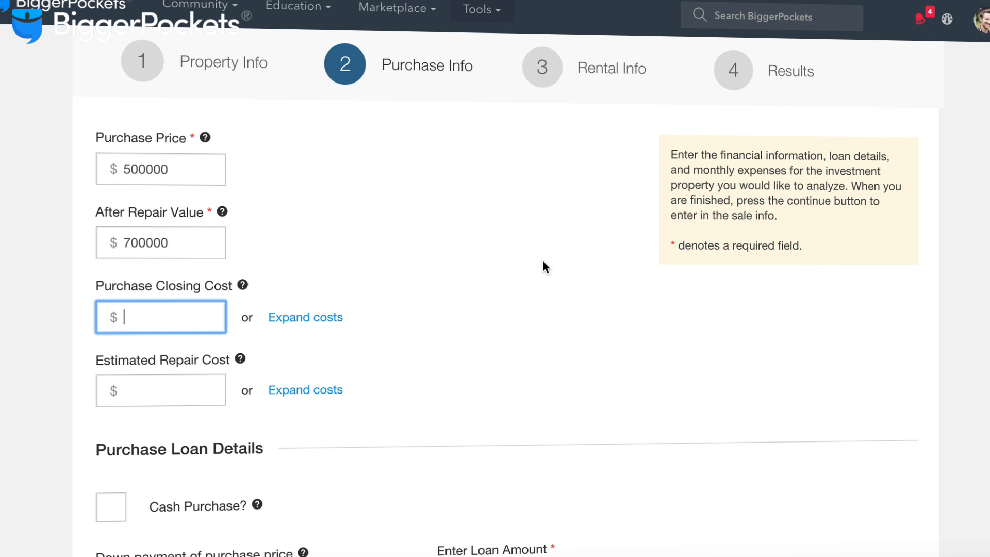
scroll(543, 261, "down", 1)
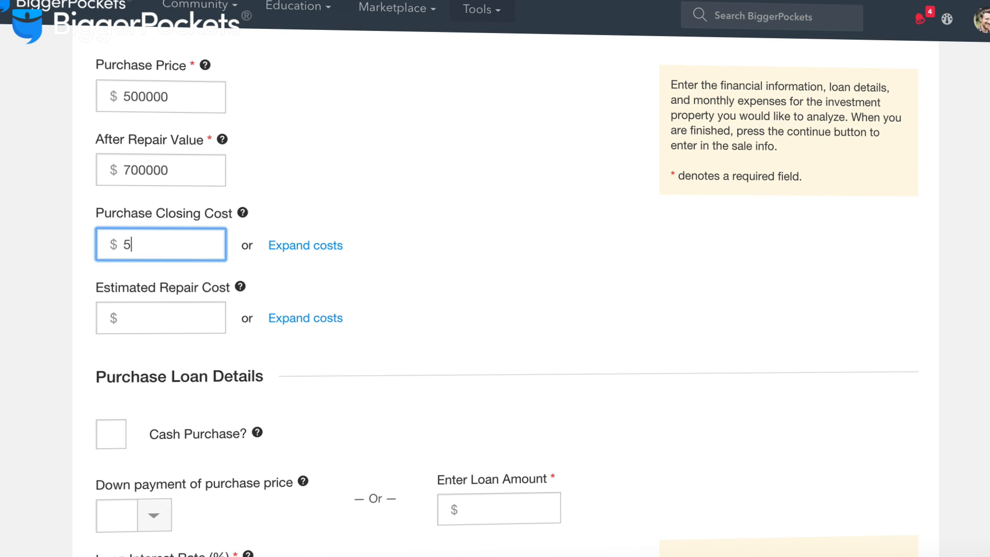
scroll(177, 194, "down", 2)
left_click(177, 195)
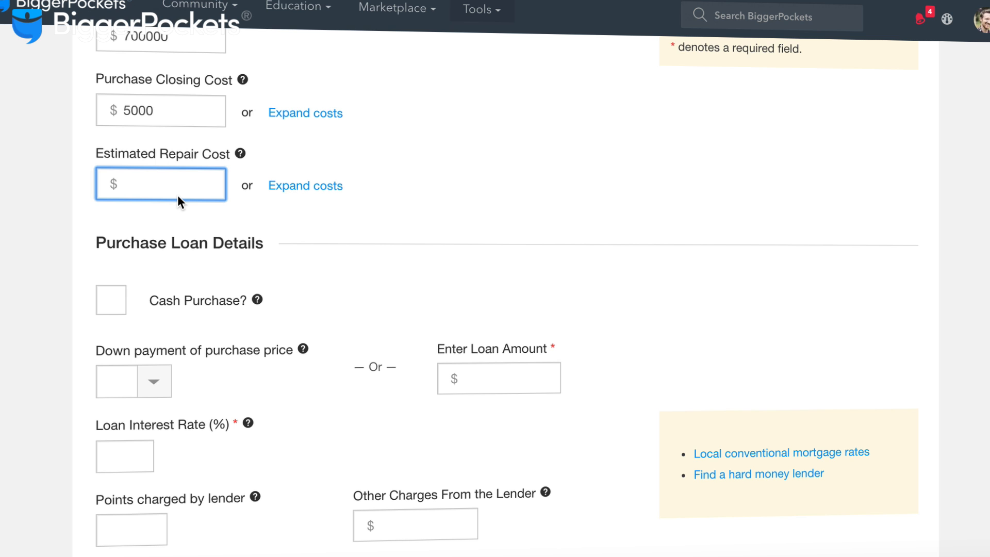
type("50,")
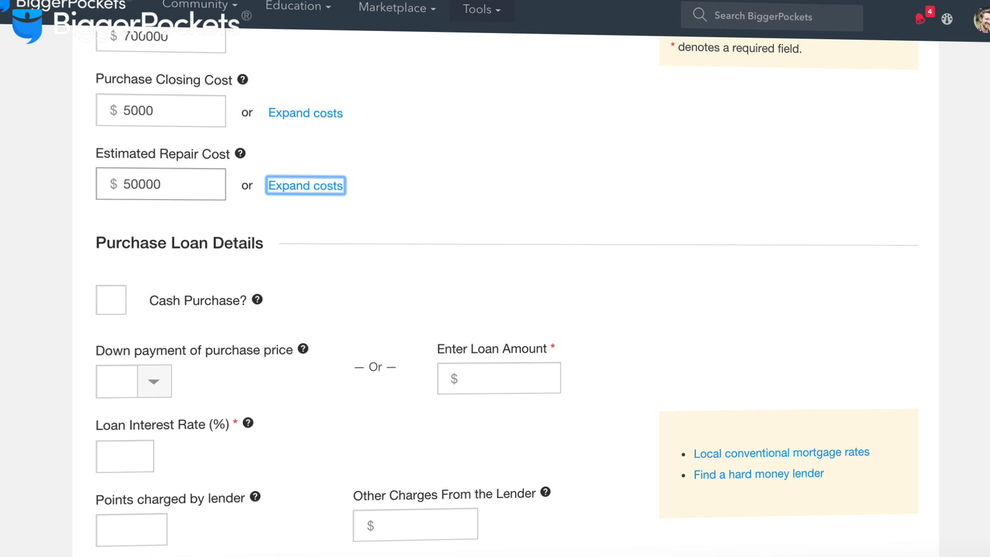
scroll(286, 266, "down", 2)
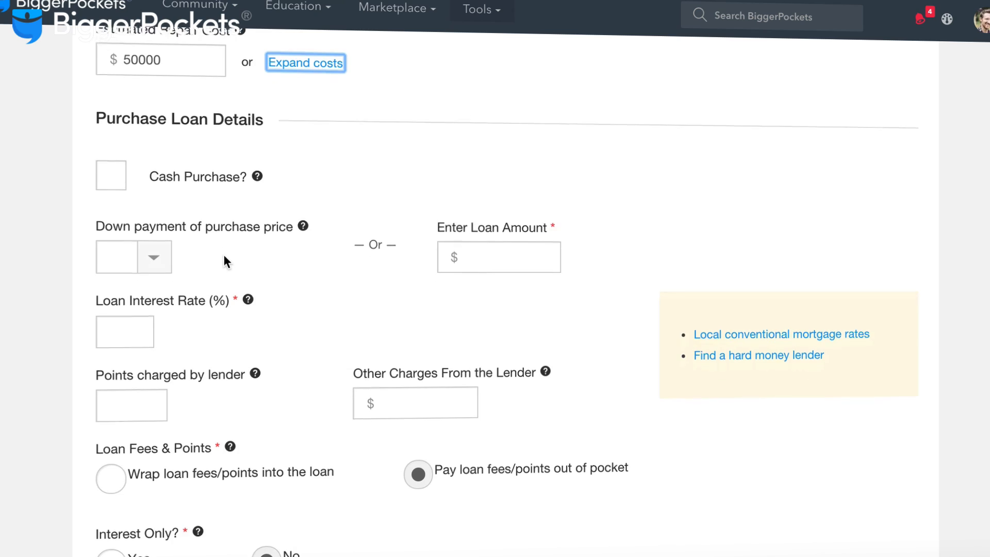
left_click(110, 170)
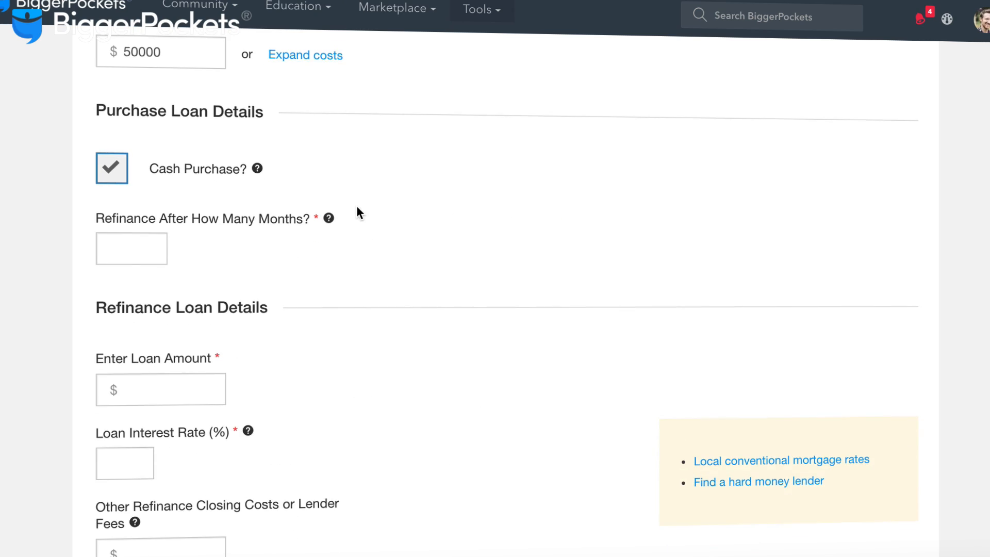
scroll(357, 213, "down", 2)
left_click(110, 96)
- Set the purchase loan's down payment to 20% and its interest rate to 12%
left_click(151, 177)
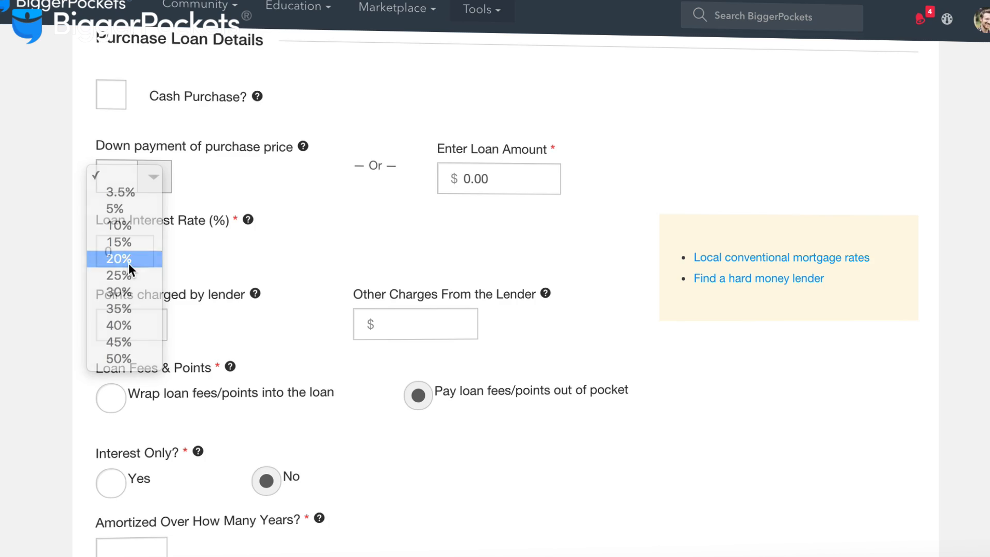
left_click(129, 264)
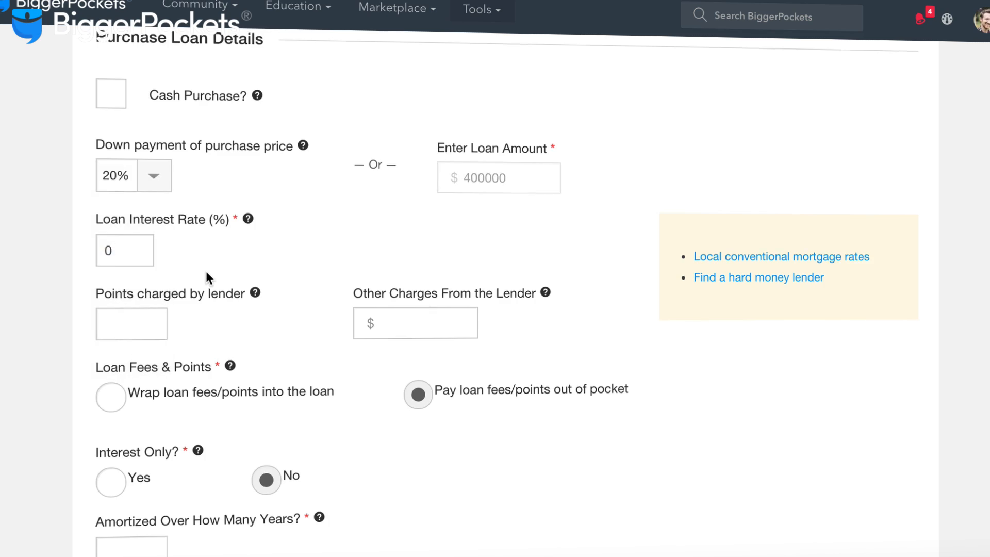
scroll(209, 272, "down", 3)
left_click(132, 130)
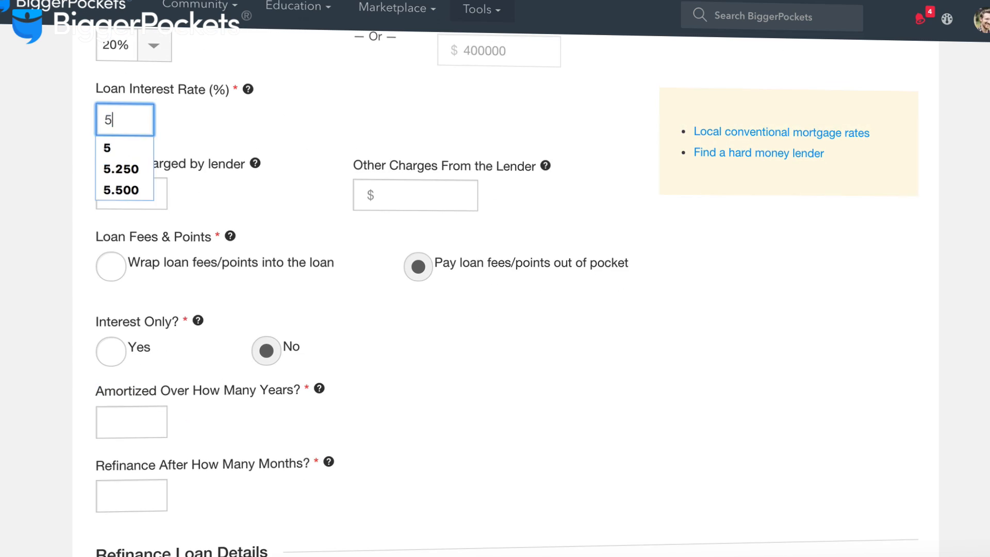
scroll(155, 207, "down", 3)
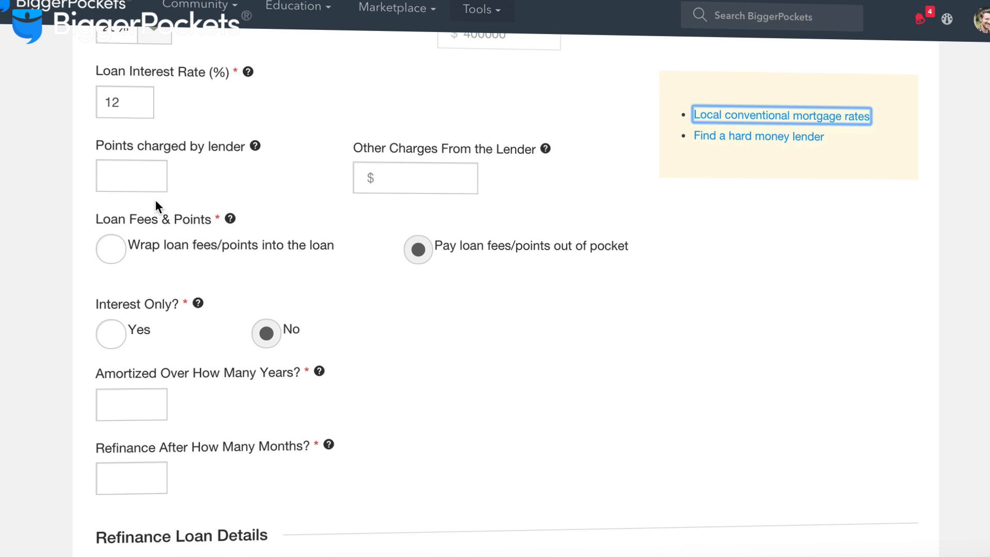
- Make the purchase loan interest-only and set the refinance to happen after 18 months
left_click(146, 292)
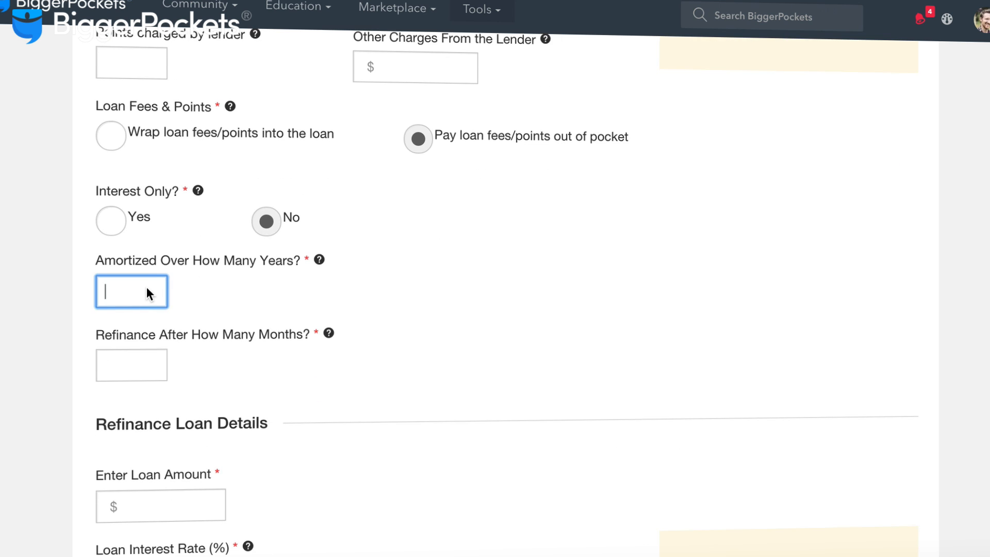
left_click(106, 214)
scroll(207, 268, "down", 2)
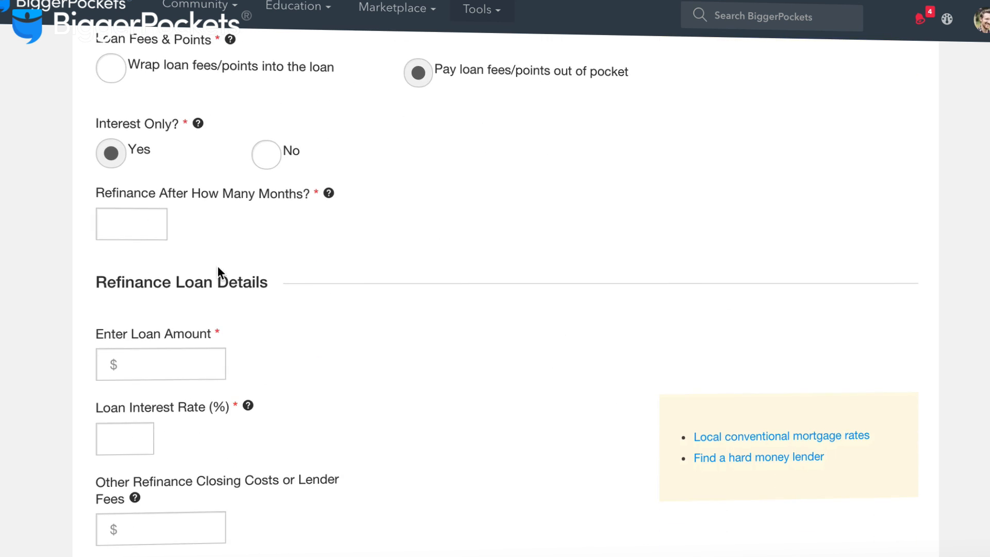
scroll(257, 269, "down", 1)
left_click(135, 157)
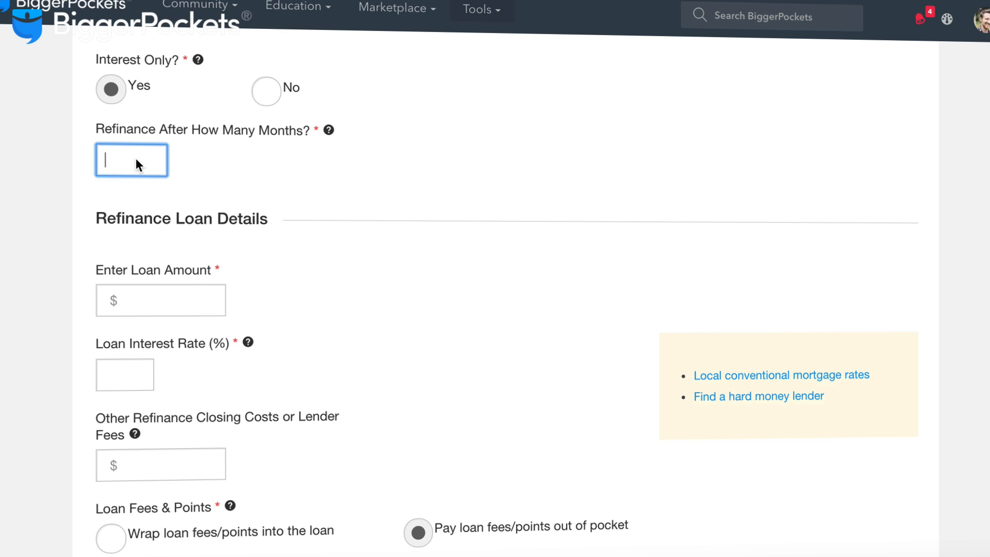
type("18")
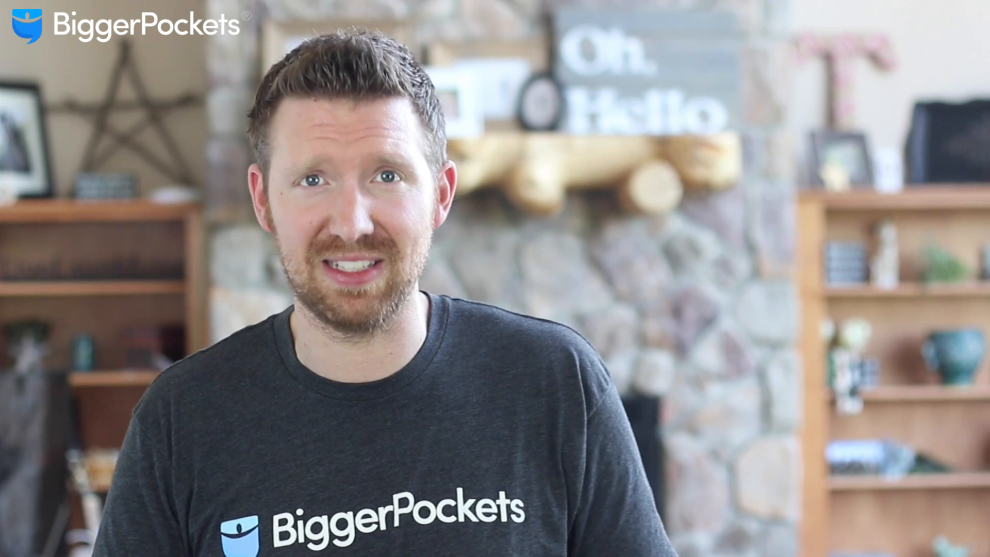
- Enter a refinance loan of 650000 at 5% interest amortized over 30 years, and continue to the rental info
left_click(171, 299)
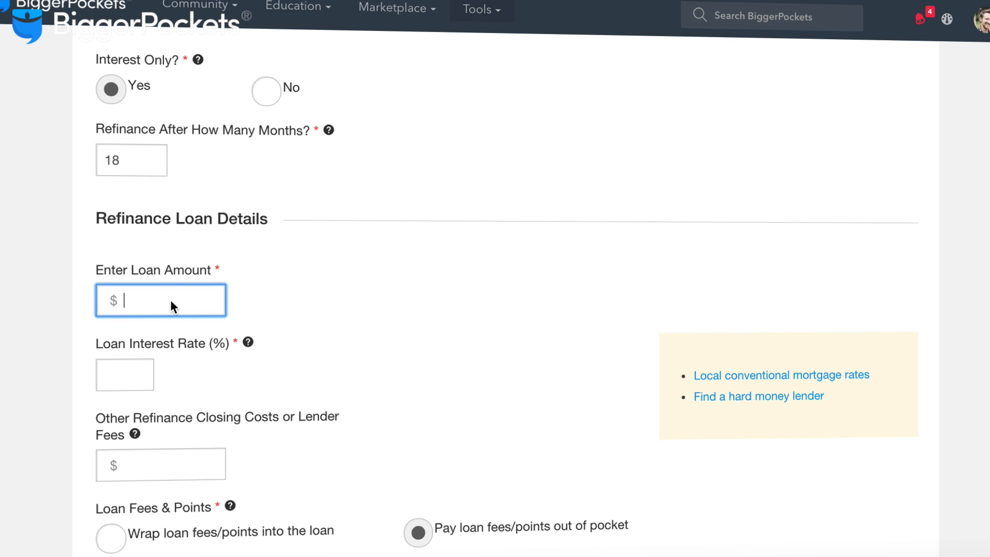
type("650000")
key("Tab")
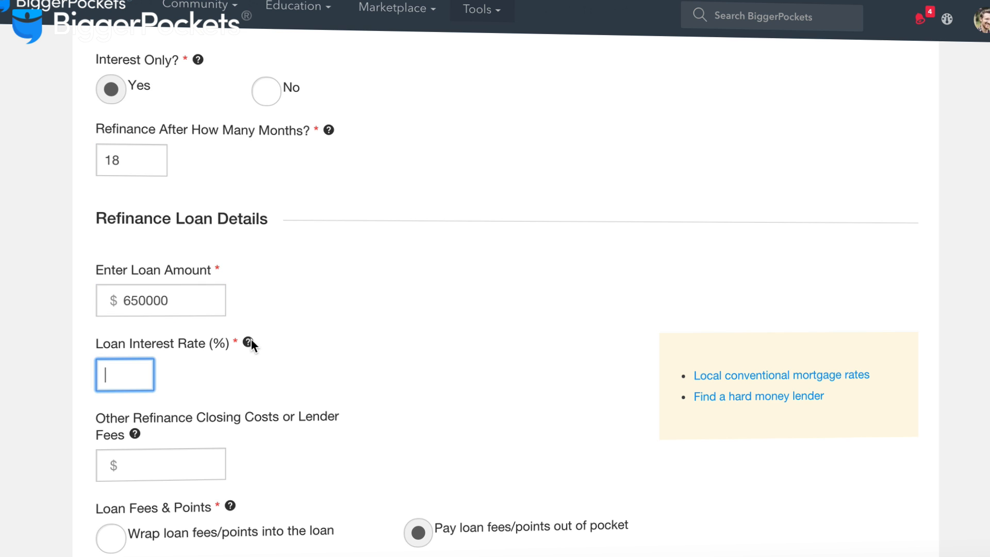
type("5")
scroll(258, 346, "down", 6)
key("Tab")
left_click(150, 377)
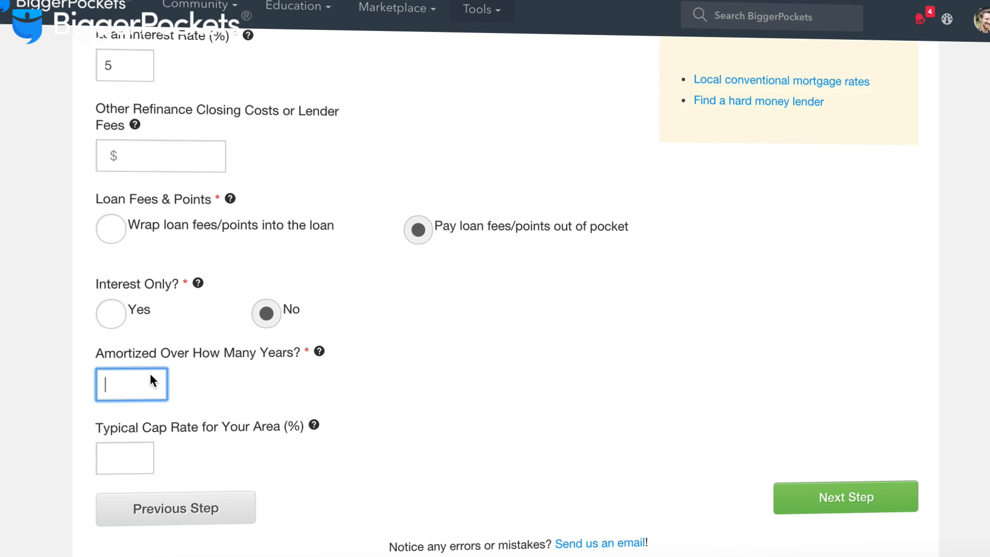
type("30")
key("Tab")
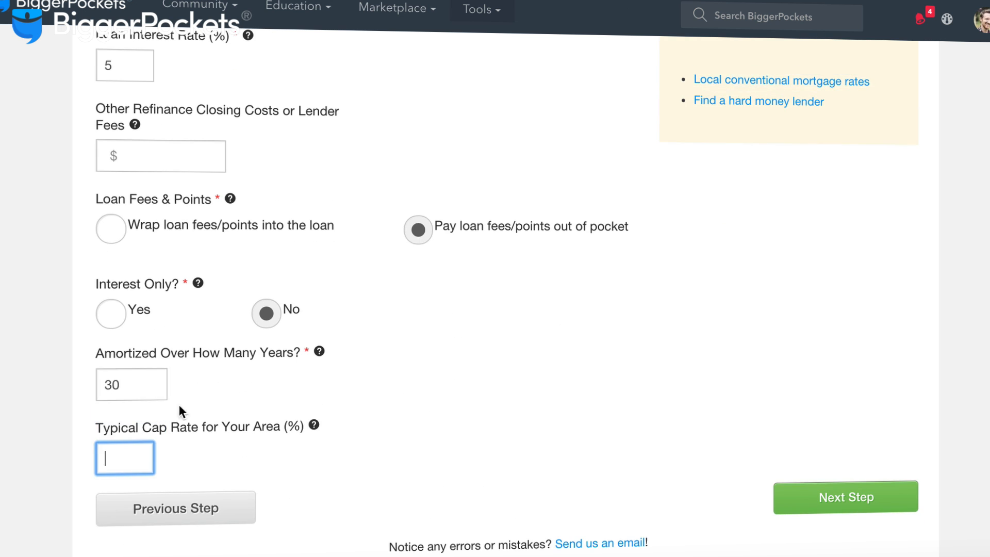
left_click(821, 499)
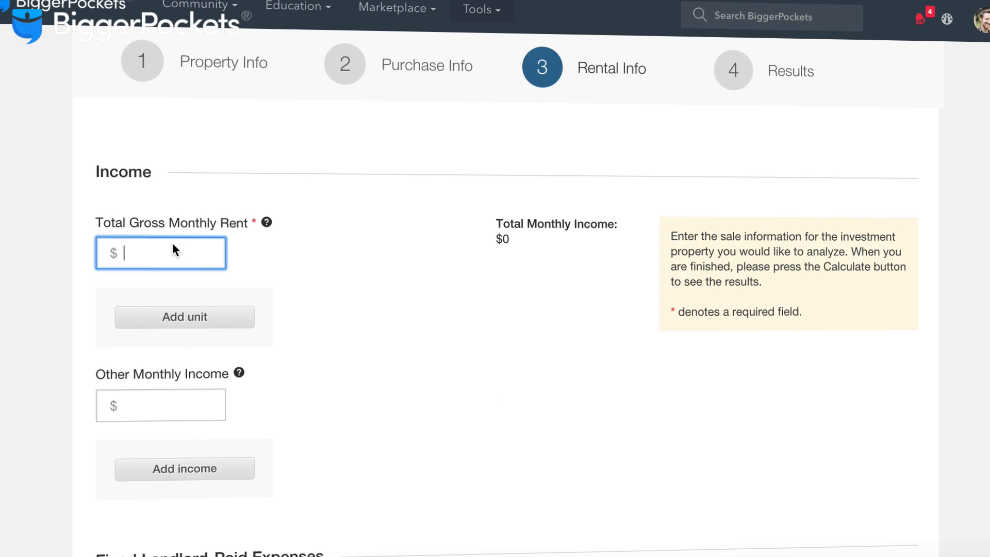
- Set the total gross monthly rent to 4500 and the monthly insurance expense to 125
type("4500")
scroll(302, 259, "down", 5)
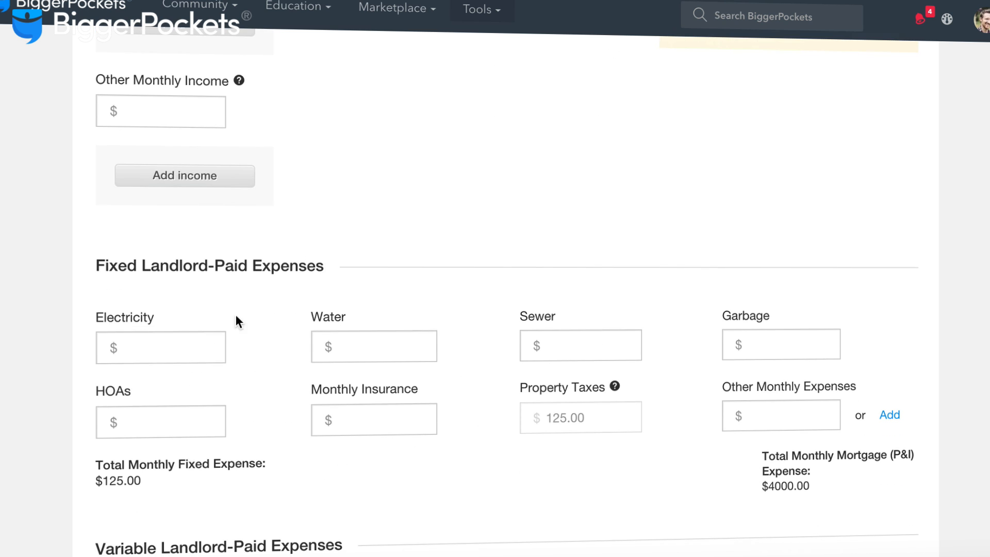
left_click(198, 345)
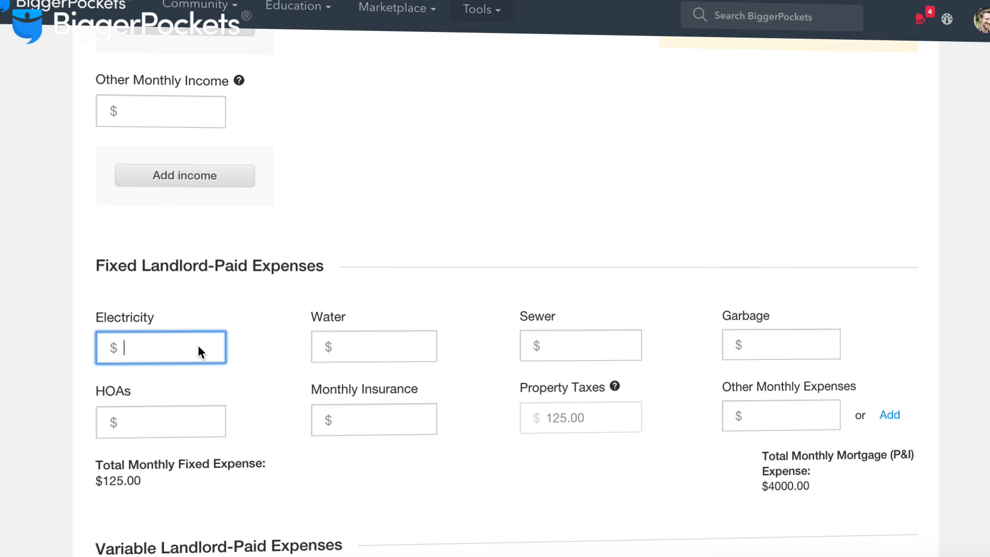
left_click(363, 346)
left_click(563, 345)
left_click(781, 349)
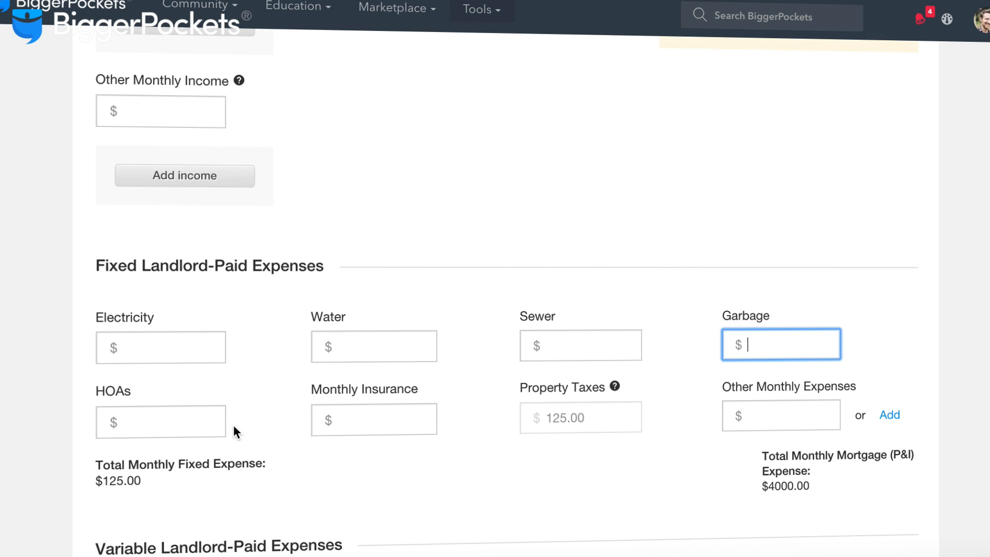
left_click(383, 418)
type("11")
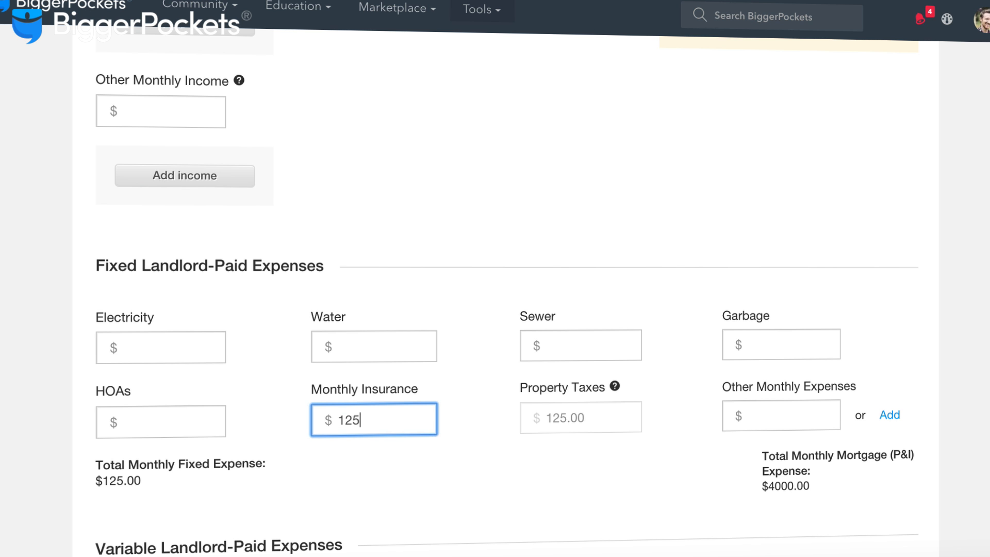
- Set vacancy, repairs and capital expenditures to 5%, management fees to 7%, all three annual growth rates to 2% and sales expenses to 9%
scroll(397, 413, "down", 6)
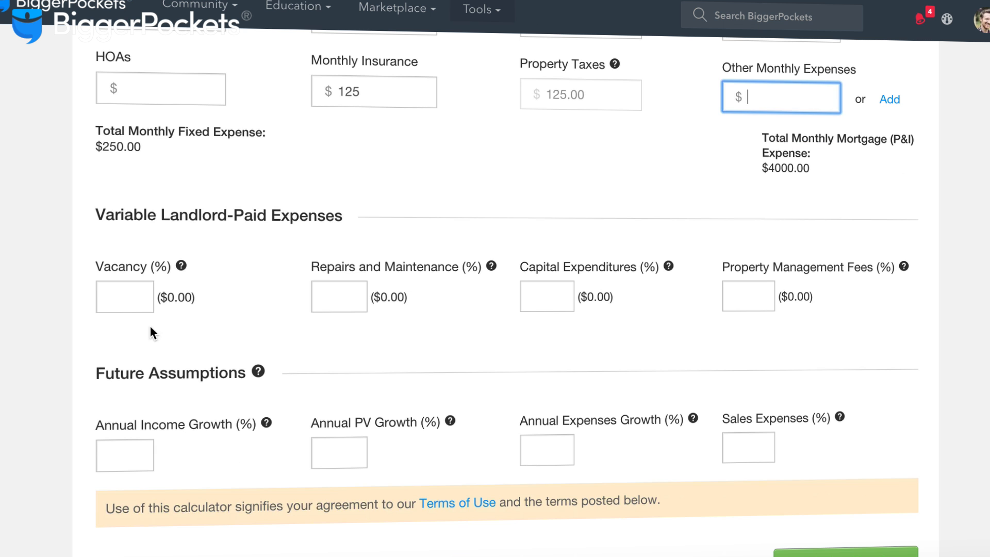
left_click(126, 297)
type("5")
key("Tab")
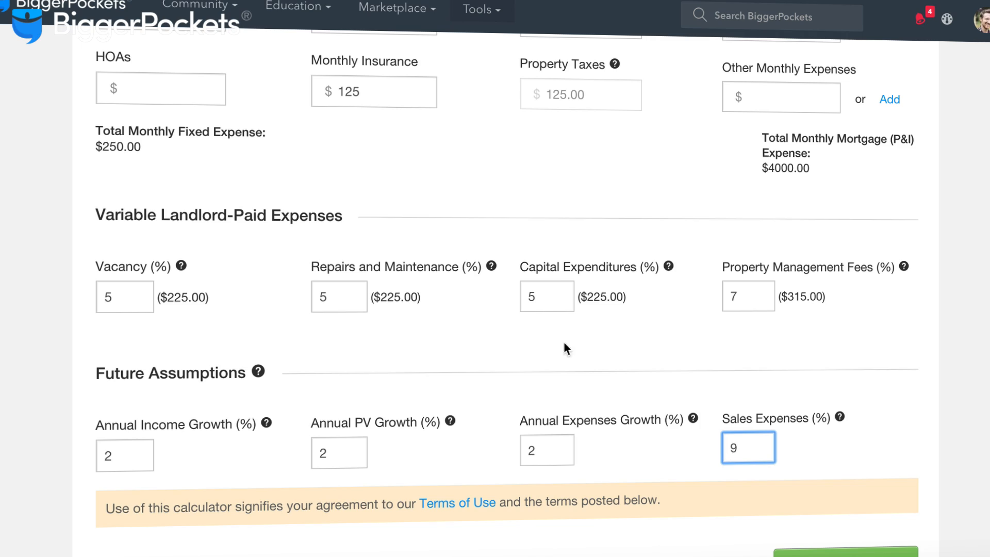
- Calculate the results and review the report's purchase costs, acquisition figures and expense breakdown
scroll(655, 407, "down", 2)
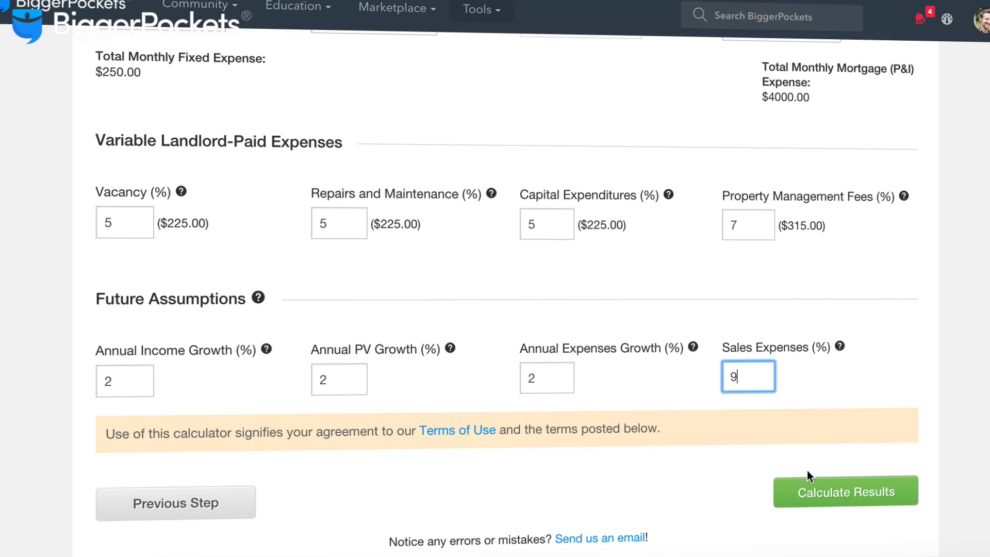
left_click(813, 491)
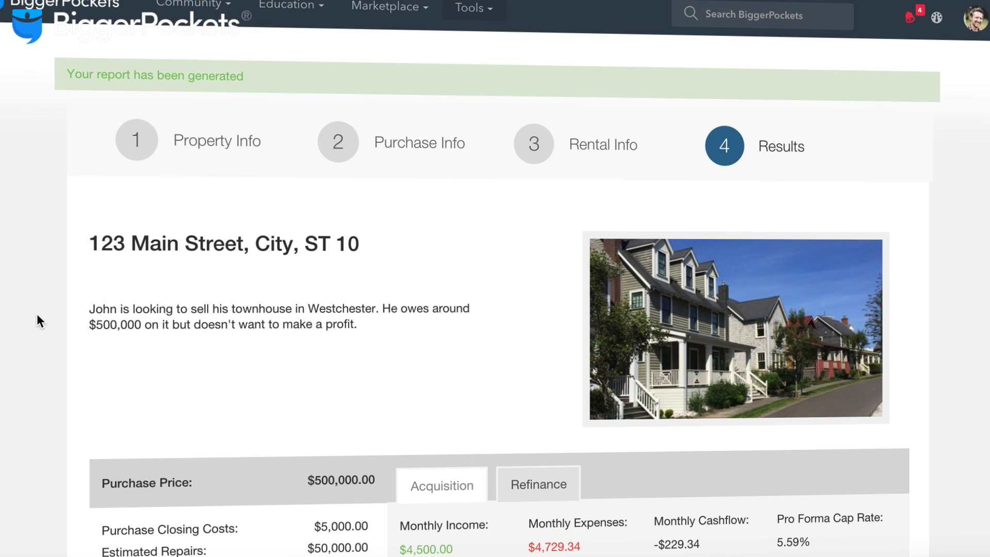
scroll(36, 313, "down", 3)
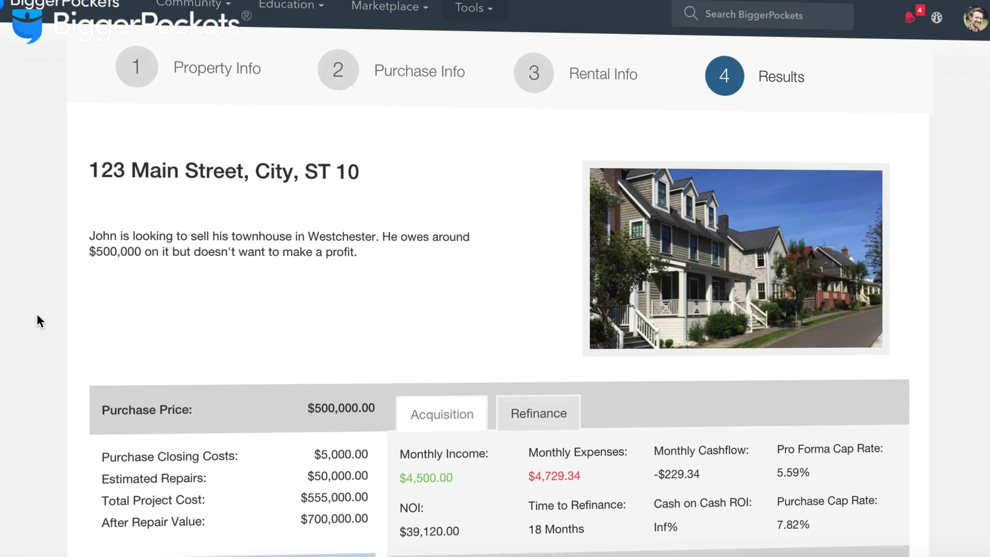
scroll(37, 316, "down", 3)
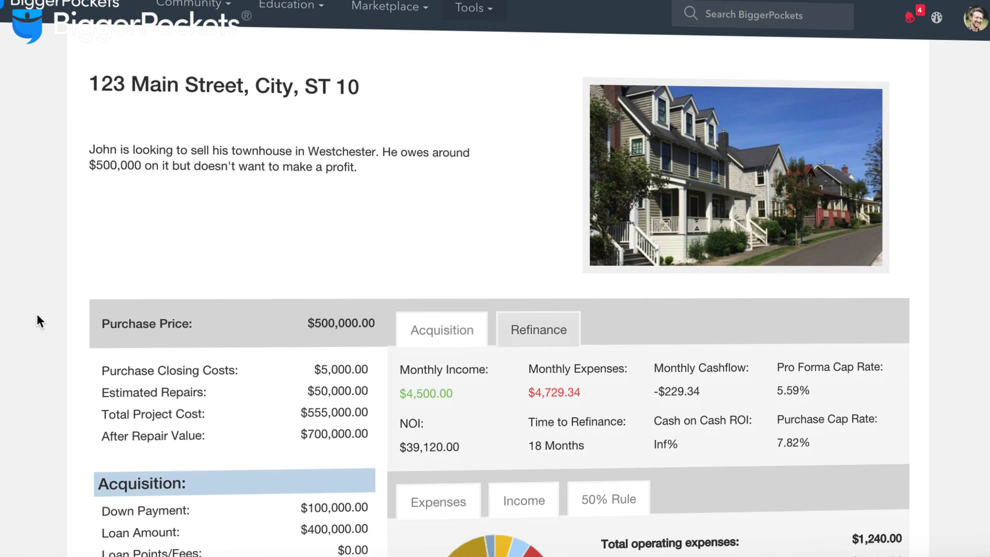
scroll(38, 316, "down", 4)
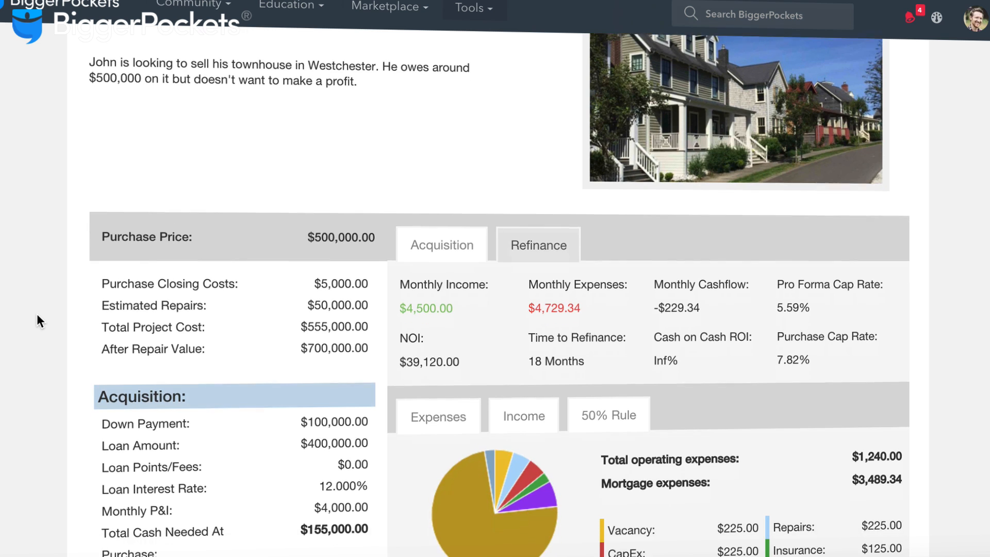
scroll(37, 319, "down", 3)
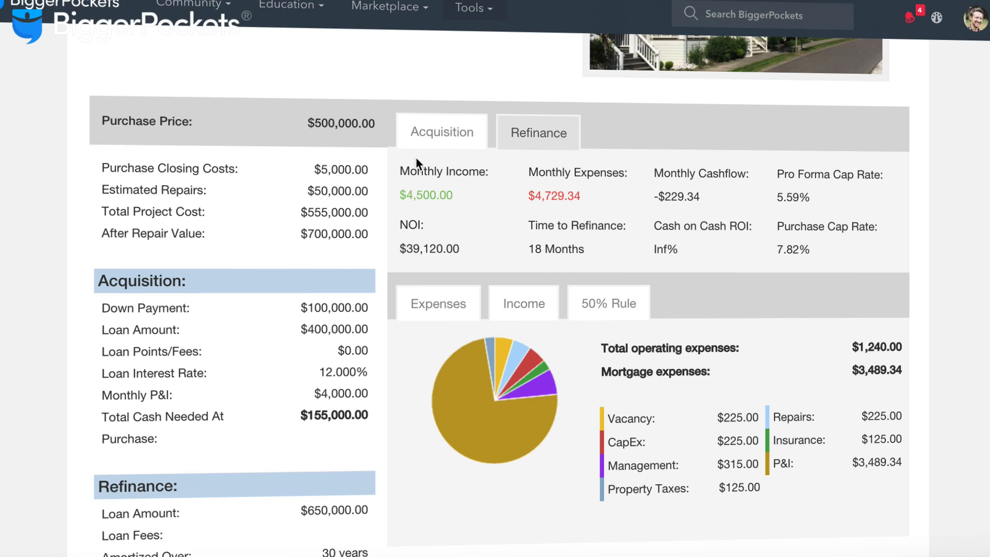
- Compare the report's acquisition and refinance figures, and look through its income and 50% rule breakdowns
left_click(427, 132)
left_click(526, 136)
left_click(445, 136)
left_click(511, 304)
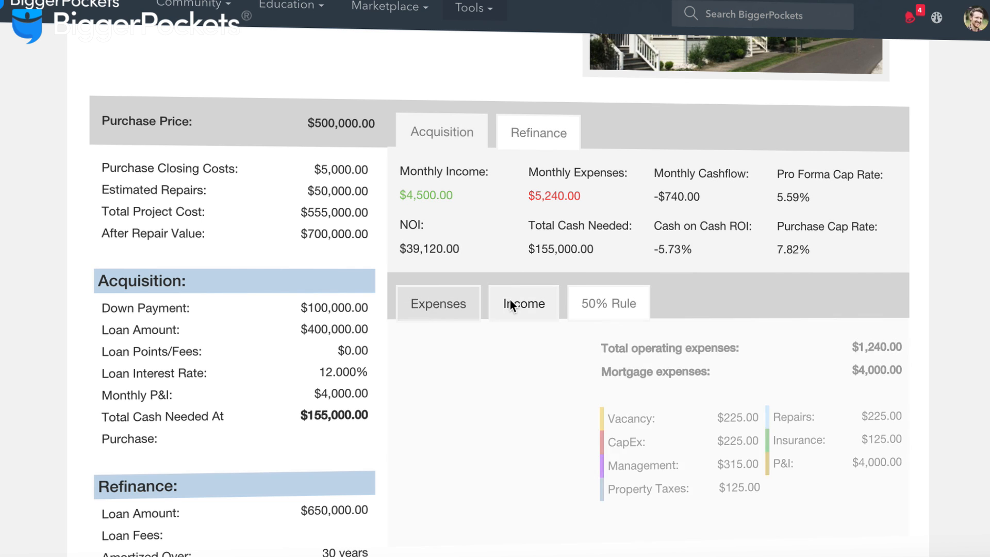
left_click(609, 303)
scroll(375, 317, "down", 1)
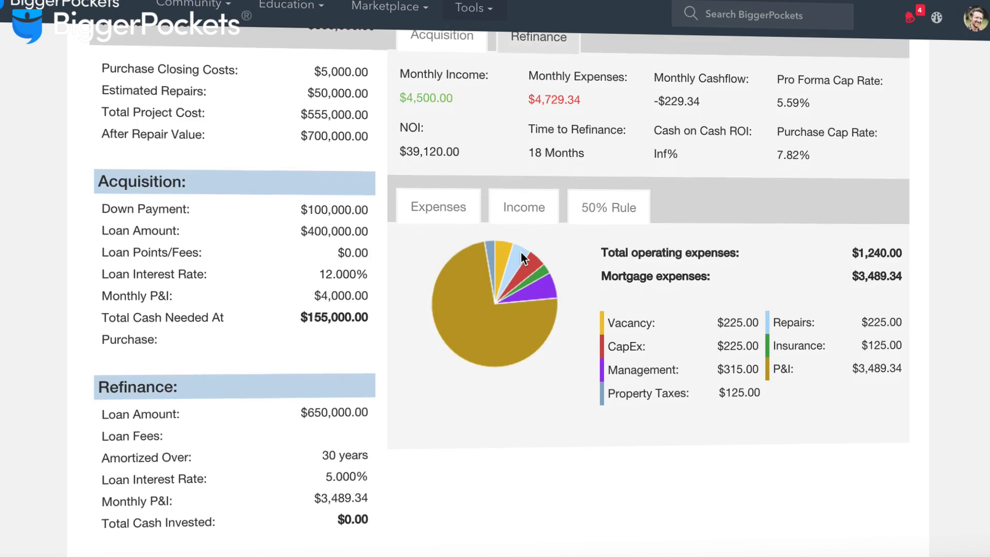
- Examine the report's refinance details, financial ratios, multi-year analysis table, and the cashflow and equity charts
scroll(521, 251, "down", 3)
scroll(521, 254, "down", 4)
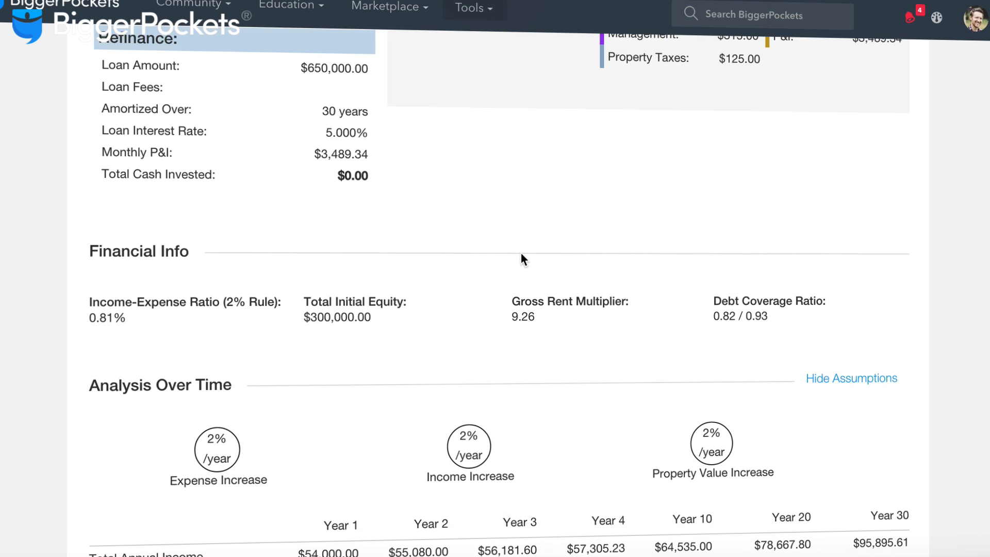
scroll(520, 253, "down", 3)
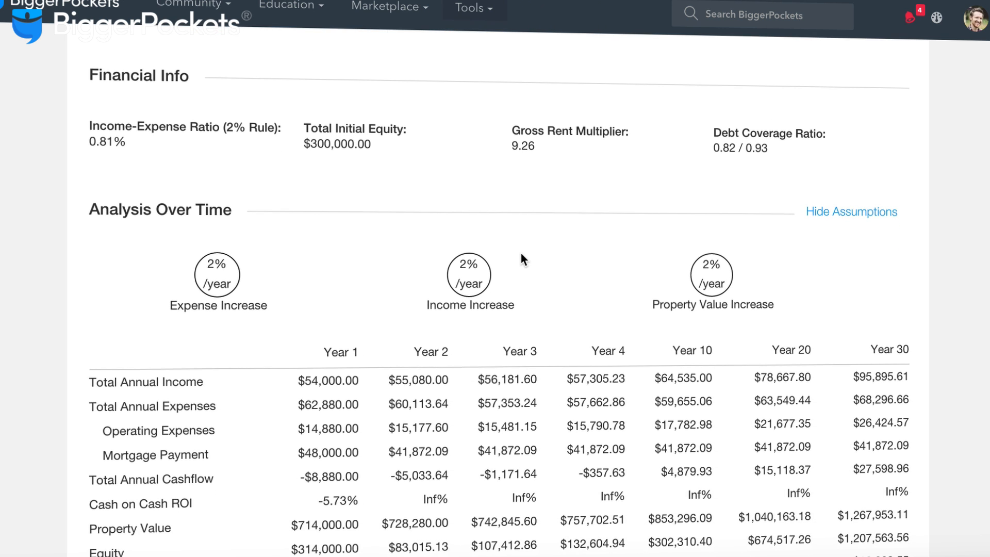
scroll(520, 253, "down", 2)
scroll(521, 253, "down", 2)
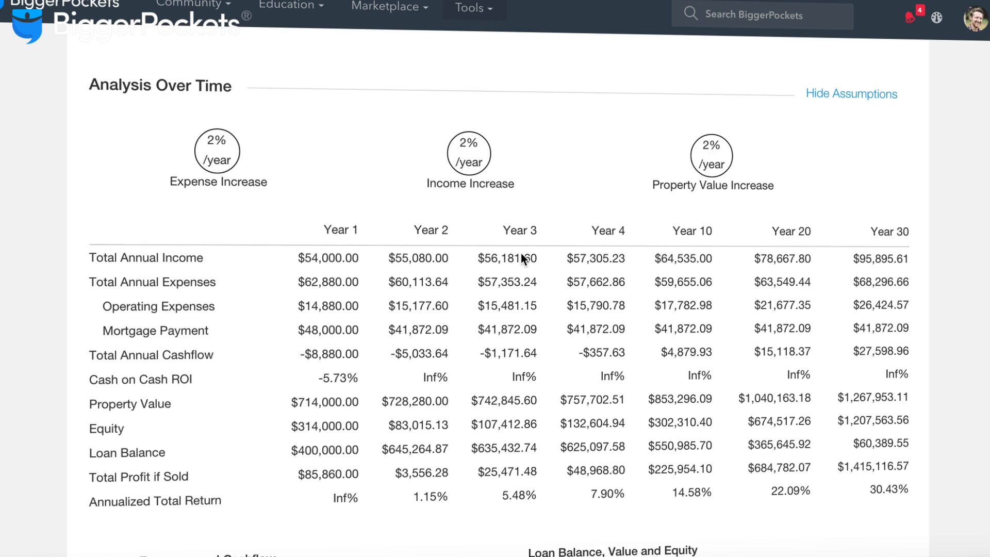
scroll(520, 253, "down", 2)
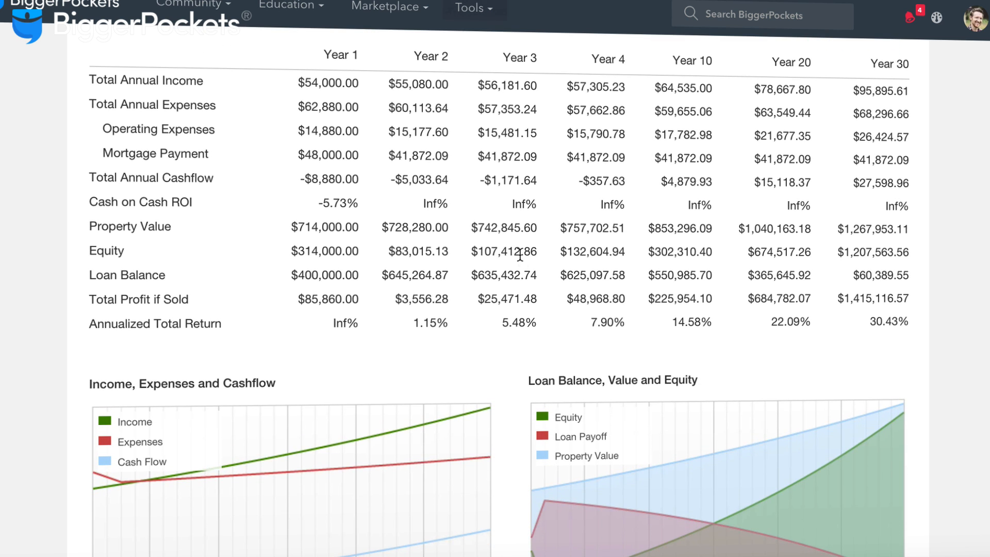
scroll(520, 255, "down", 2)
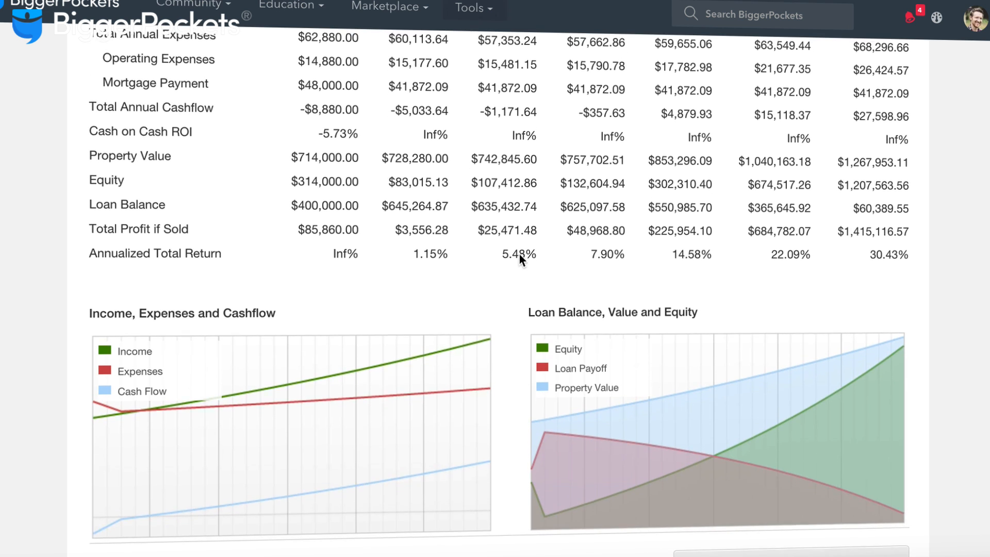
scroll(518, 255, "down", 2)
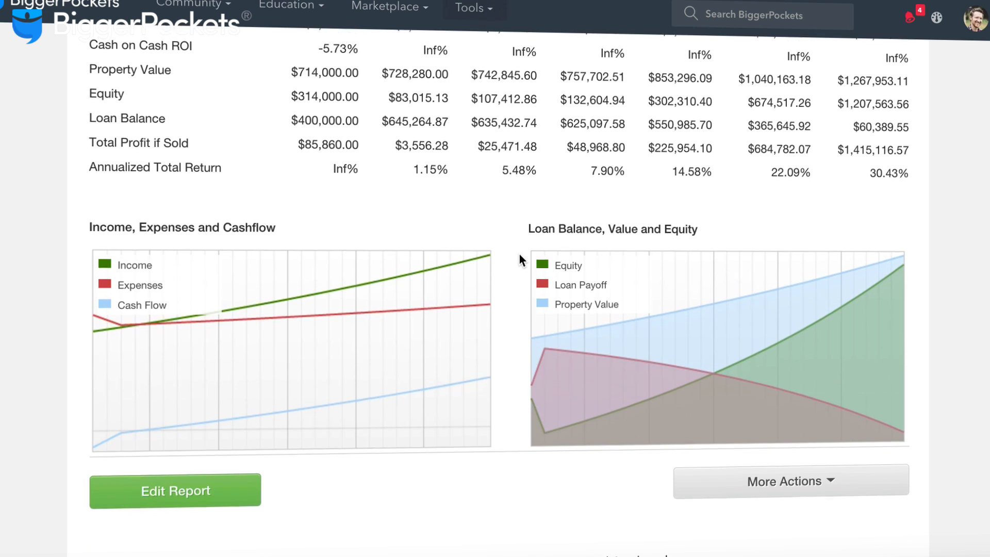
- Show the additional report actions and choose to reanalyze the report as a Rental Property
scroll(520, 255, "down", 2)
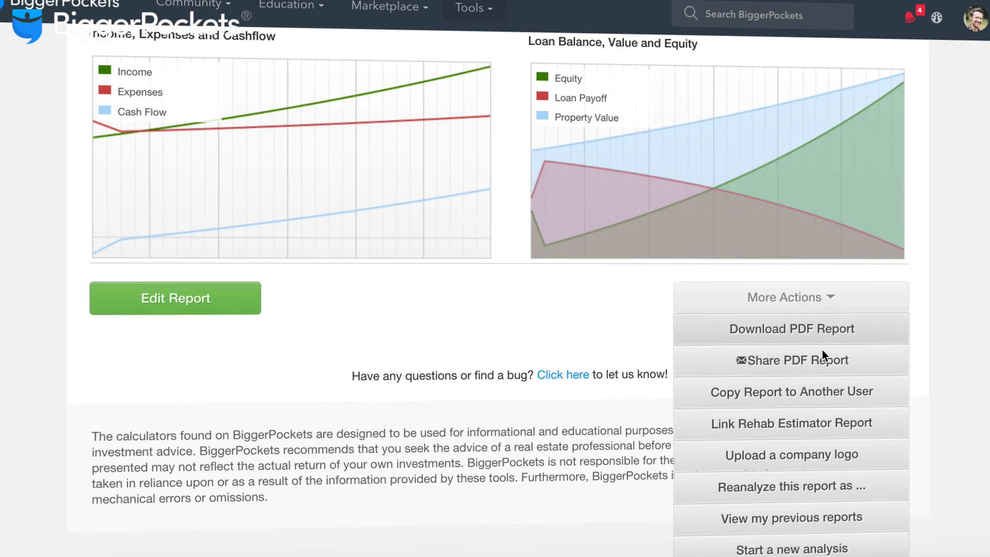
scroll(822, 350, "down", 1)
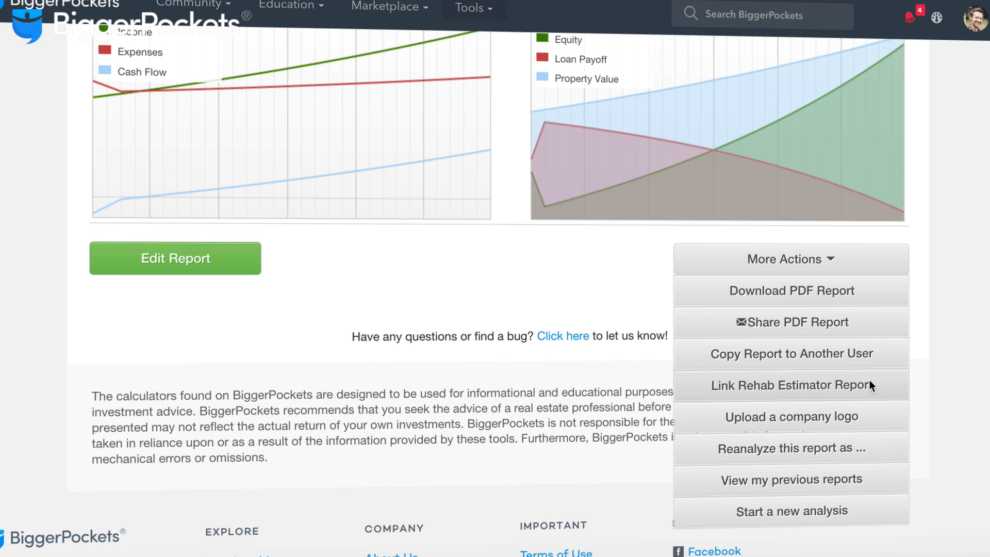
scroll(872, 385, "down", 1)
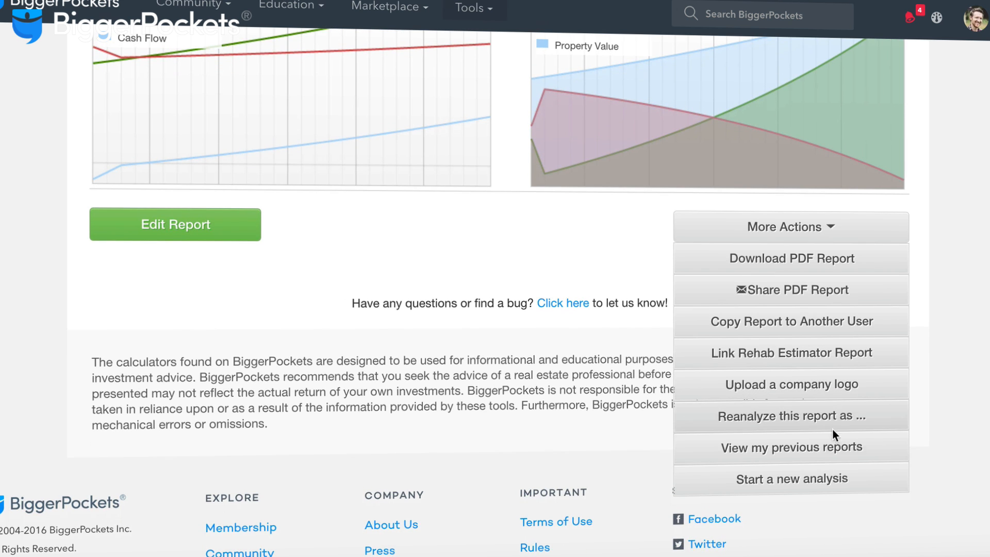
left_click(848, 415)
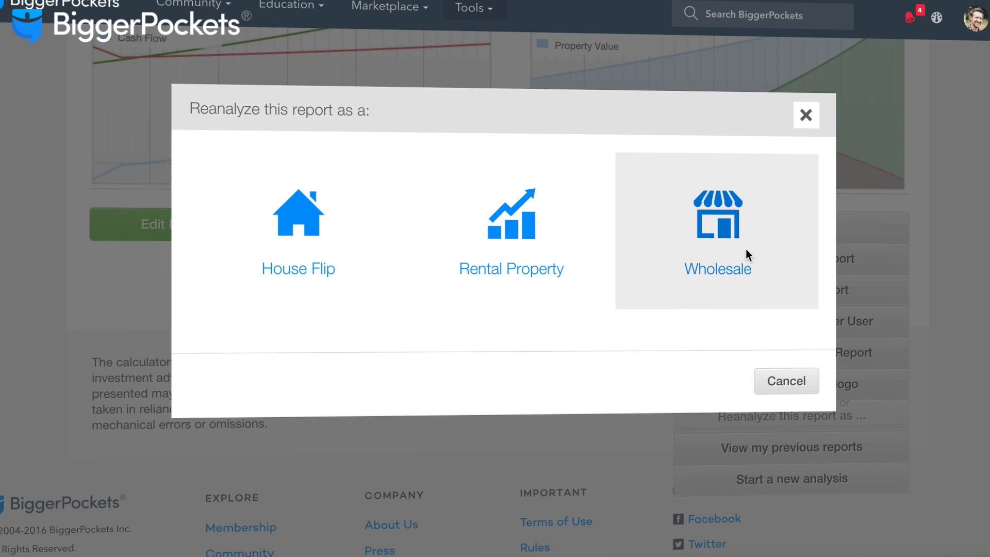
left_click(517, 227)
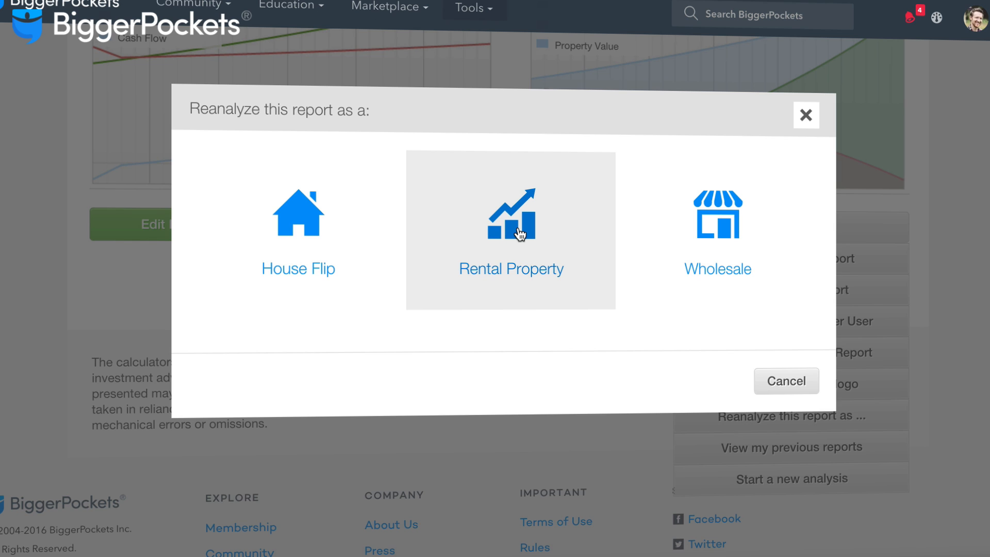